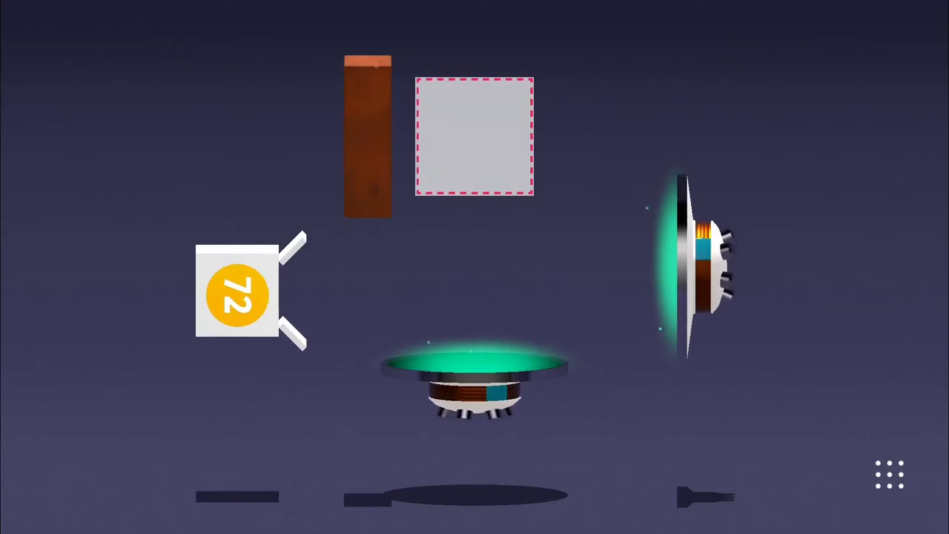
- Close the menu and launch a ball from the dashed square toward the right bouncer
key("Escape")
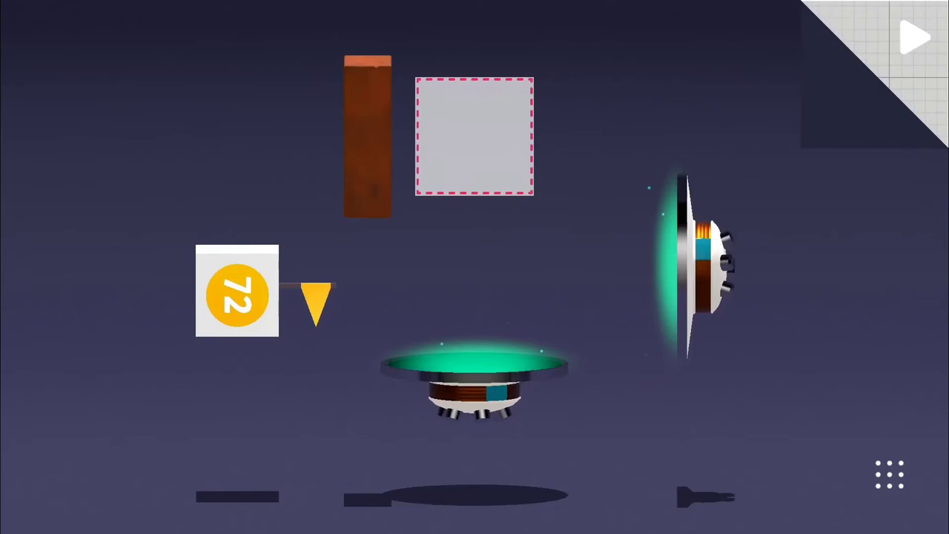
left_click_drag(462, 150, 463, 152)
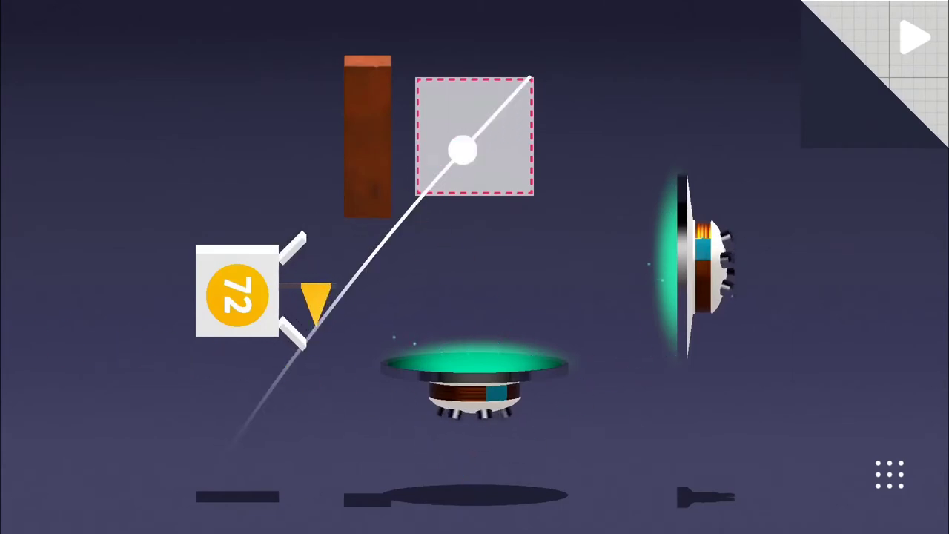
left_click_drag(462, 150, 491, 164)
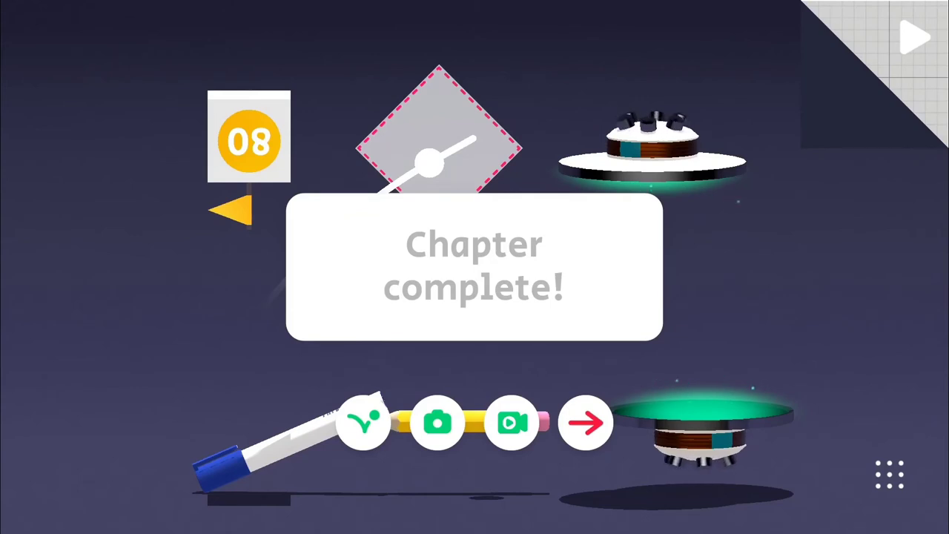
- Dismiss the "Chapter complete!" message to reveal the solved 08 puzzle
left_click(487, 232)
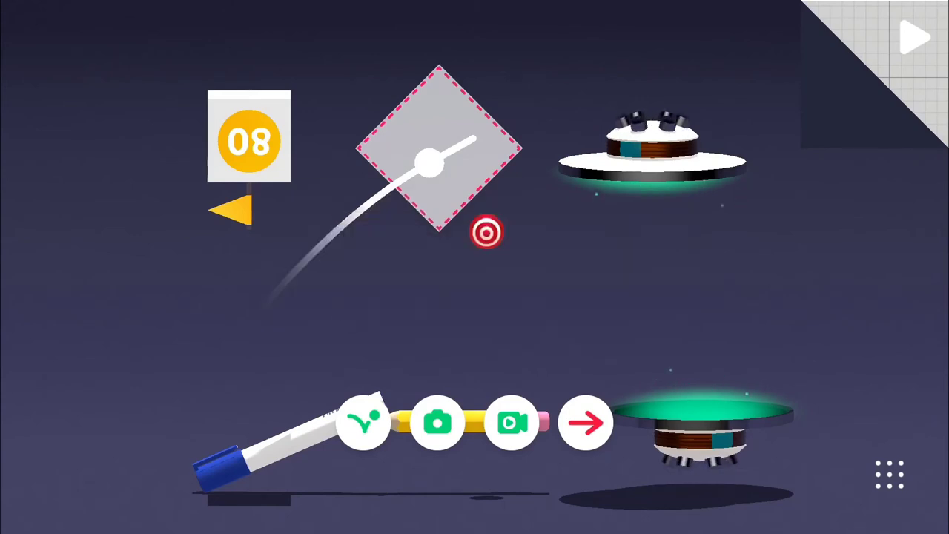
scroll(652, 297, "up", 6)
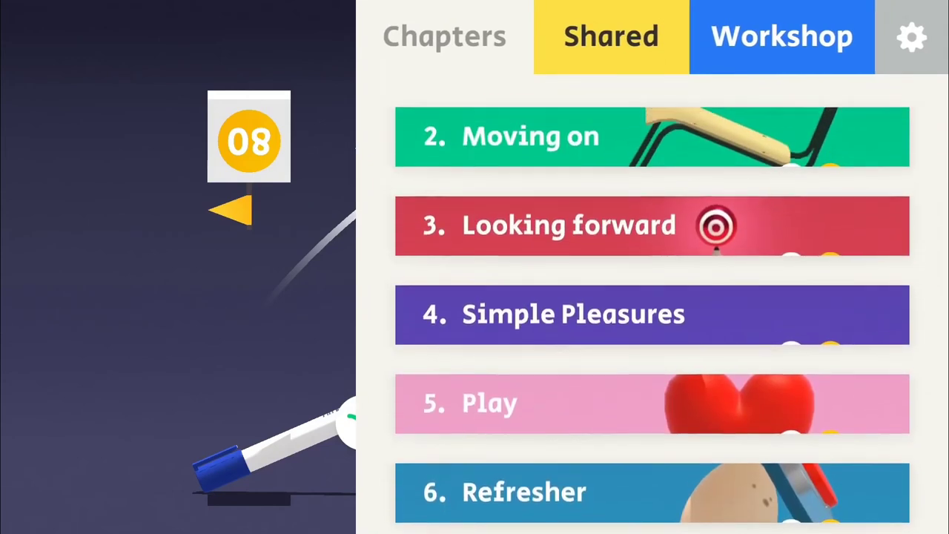
scroll(653, 297, "up", 2)
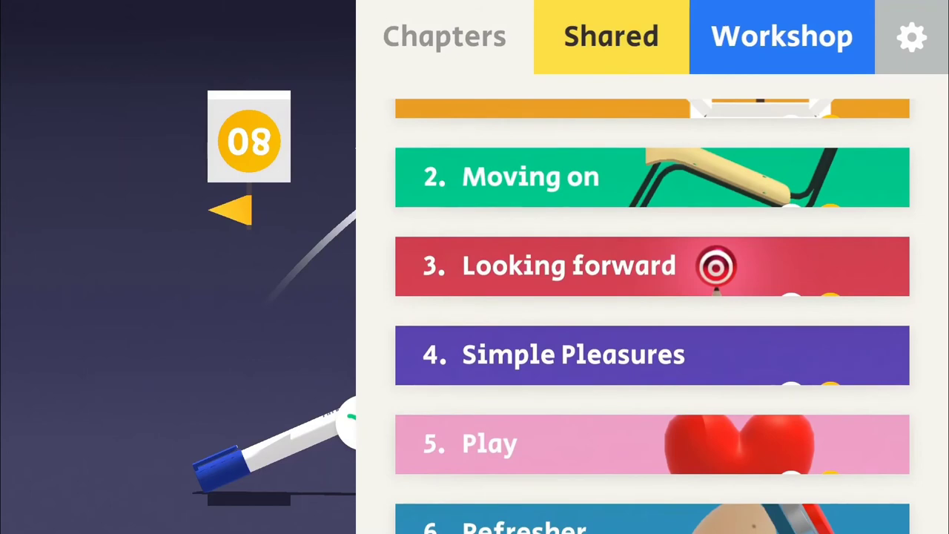
scroll(652, 297, "down", 8)
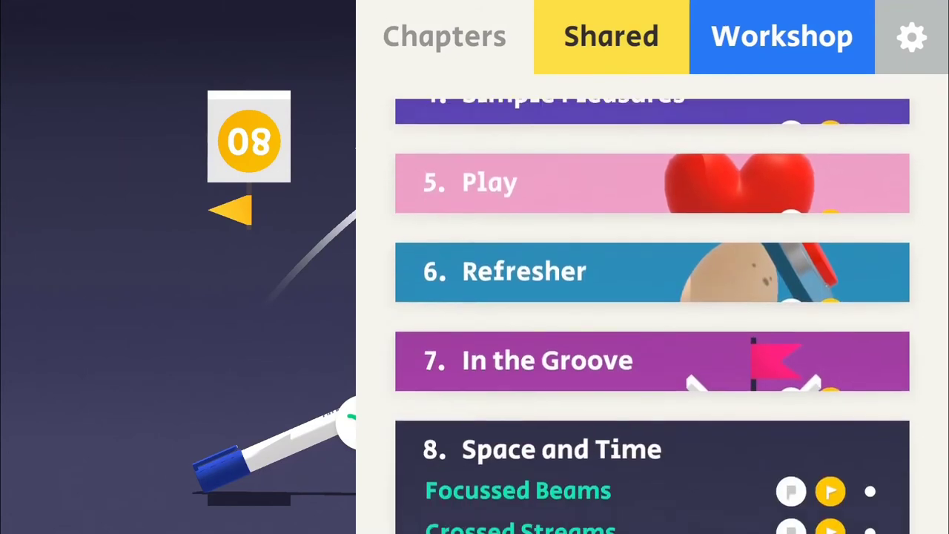
scroll(652, 297, "down", 4)
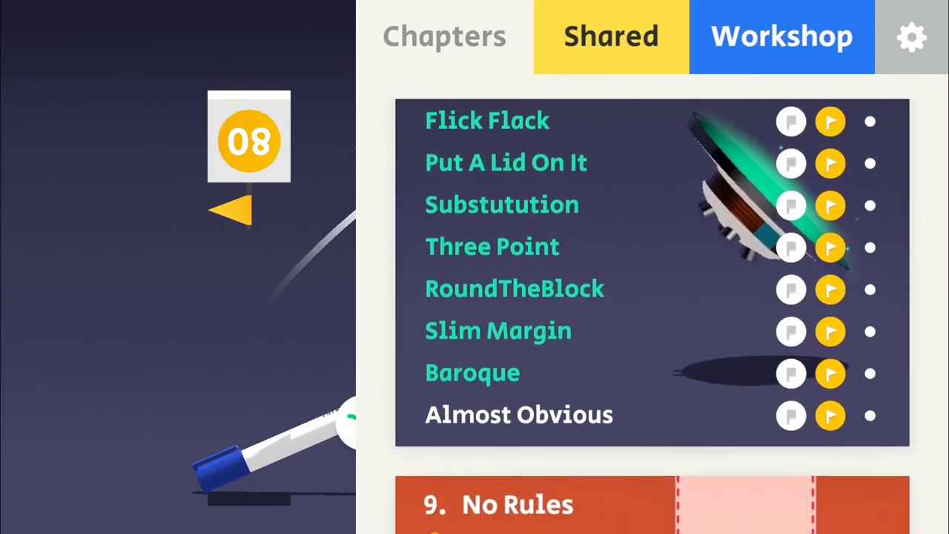
scroll(652, 297, "down", 3)
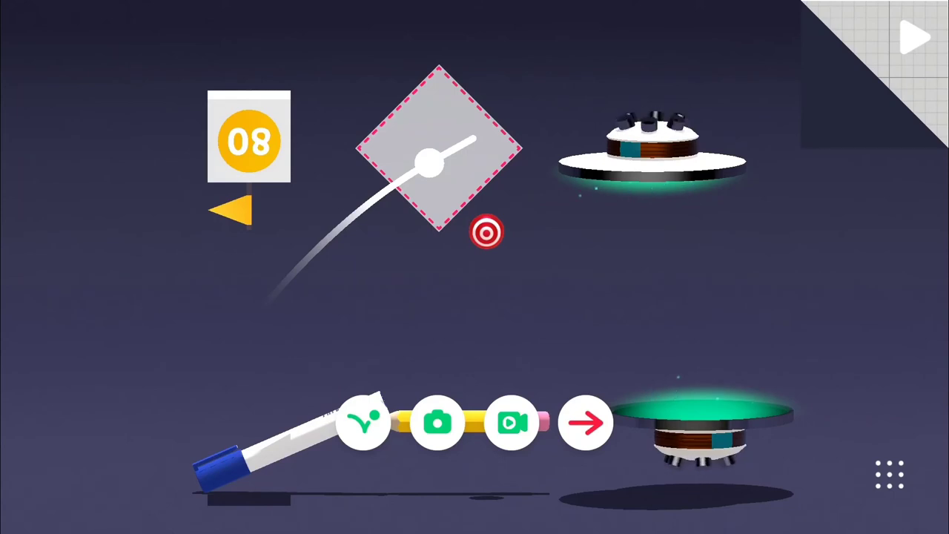
- Start the level 08 simulation so the ball launches and the shot plays
left_click(585, 423)
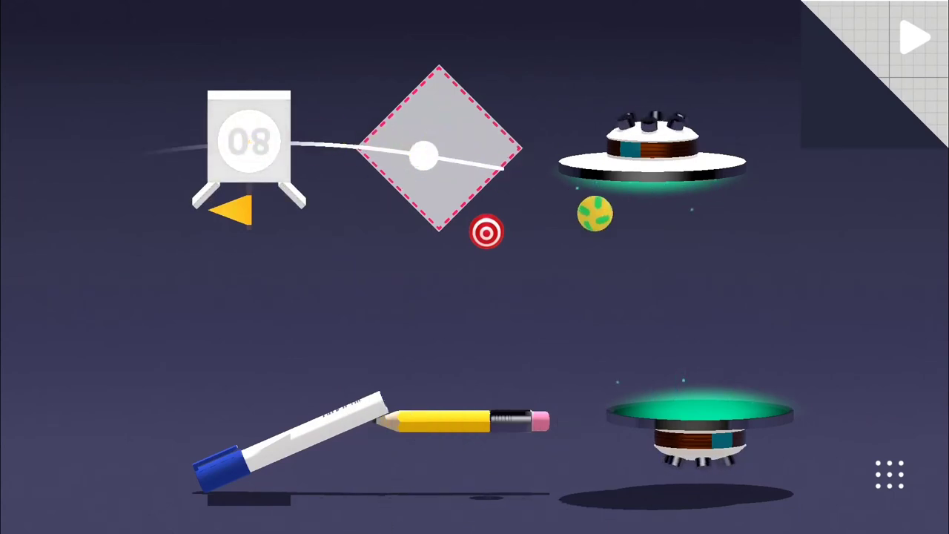